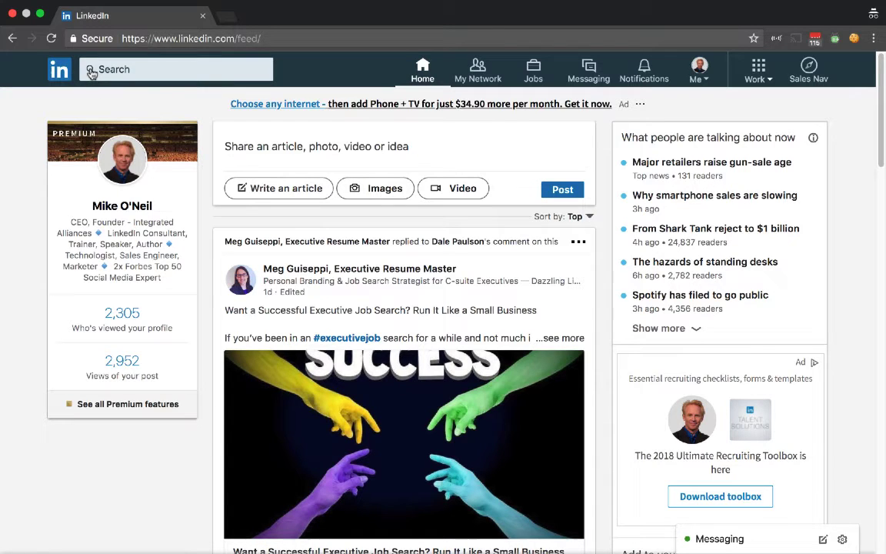
Reach the people results, preview the Locations and Connections choices unapplied, and show Current companies.
{"action": "left_click", "coordinate": [91, 73]}
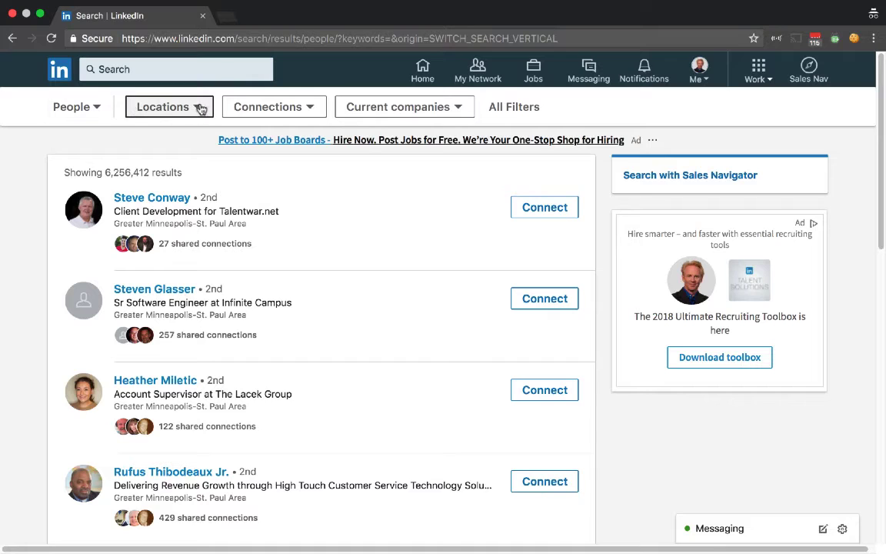
{"action": "left_click", "coordinate": [194, 108]}
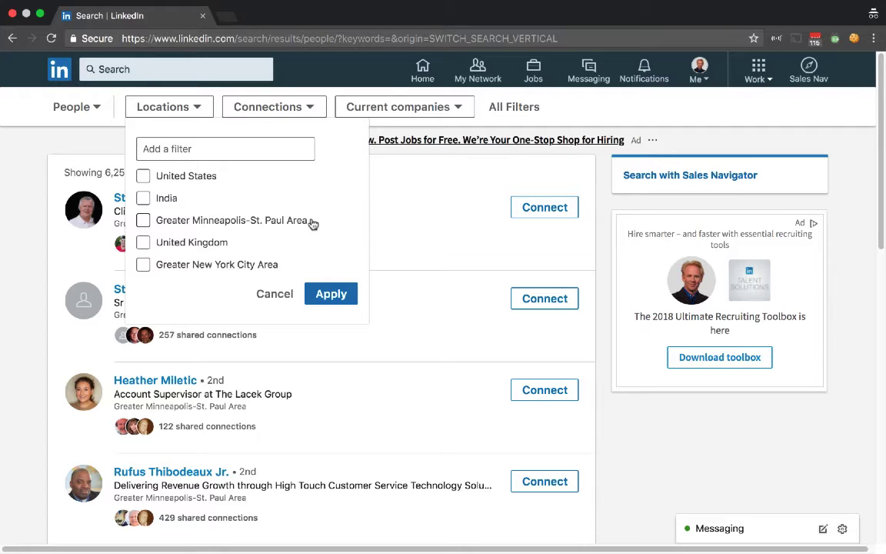
{"action": "key", "text": "Escape"}
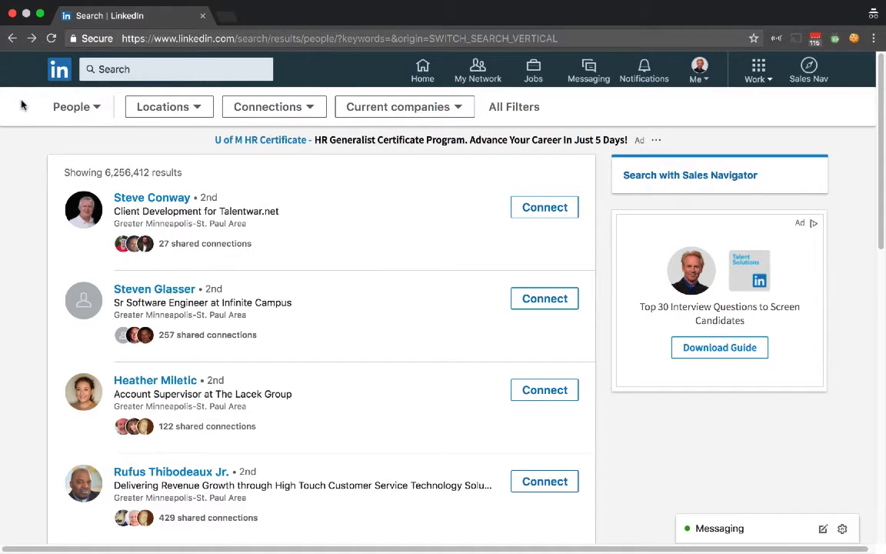
{"action": "left_click", "coordinate": [312, 112]}
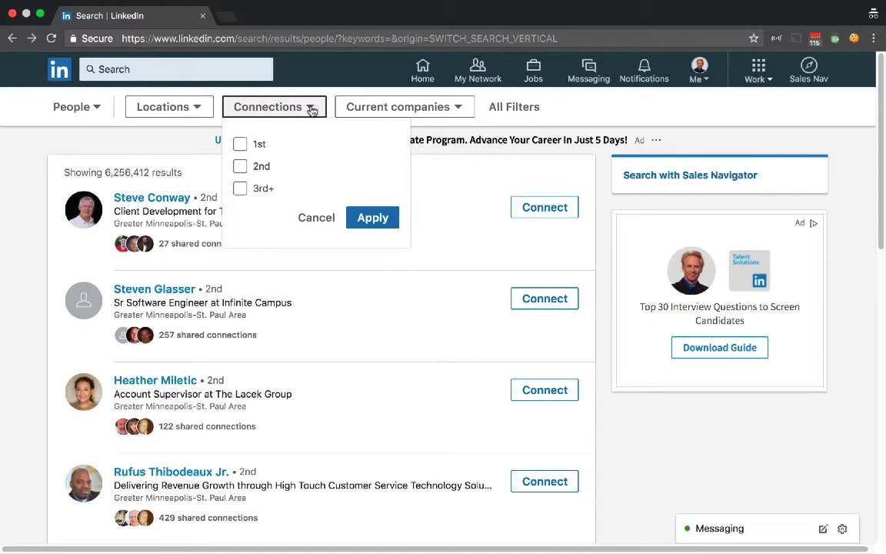
{"action": "left_click", "coordinate": [15, 106]}
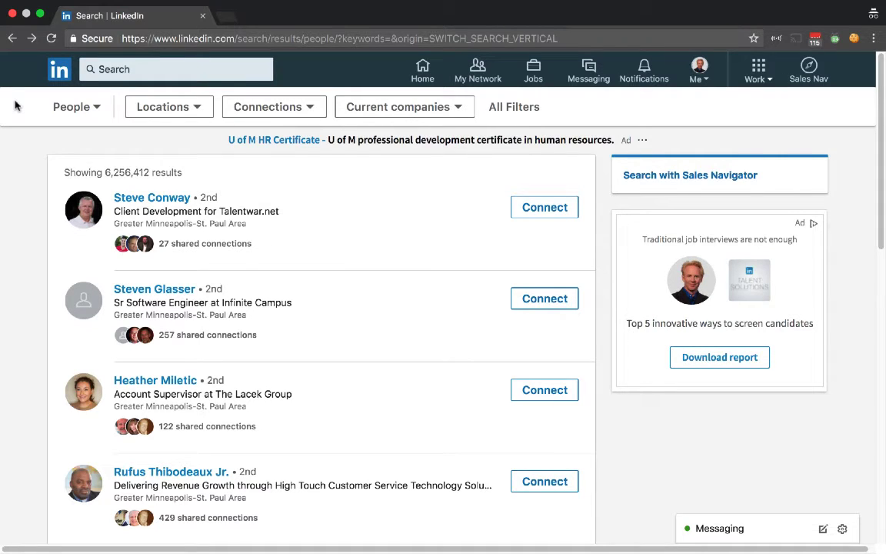
{"action": "left_click", "coordinate": [461, 112]}
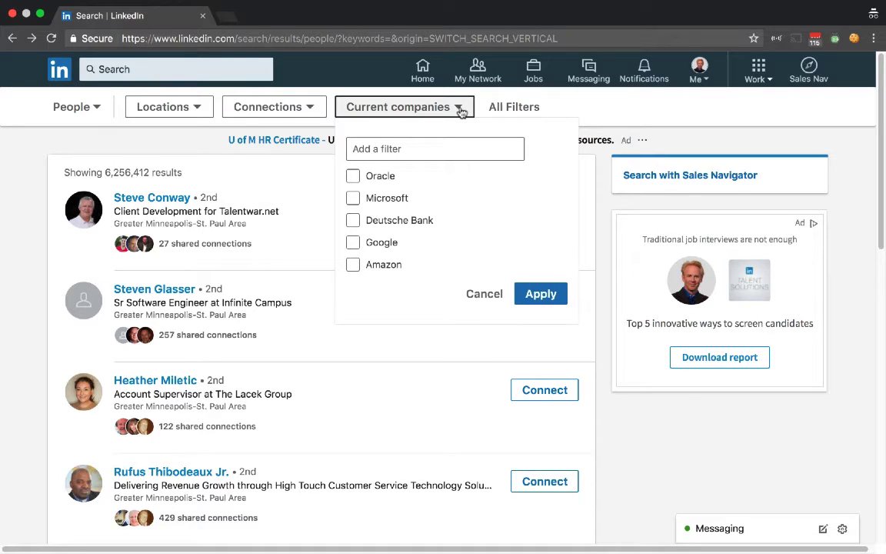
Filter people by current company Integrated Alliances, leaving 14 results.
{"action": "left_click", "coordinate": [402, 150]}
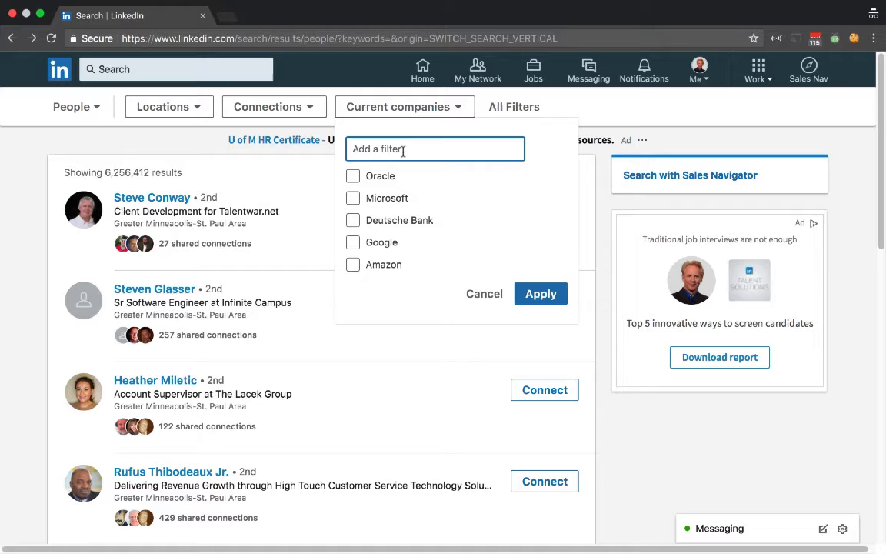
{"action": "type", "text": "Integrated Alliances"}
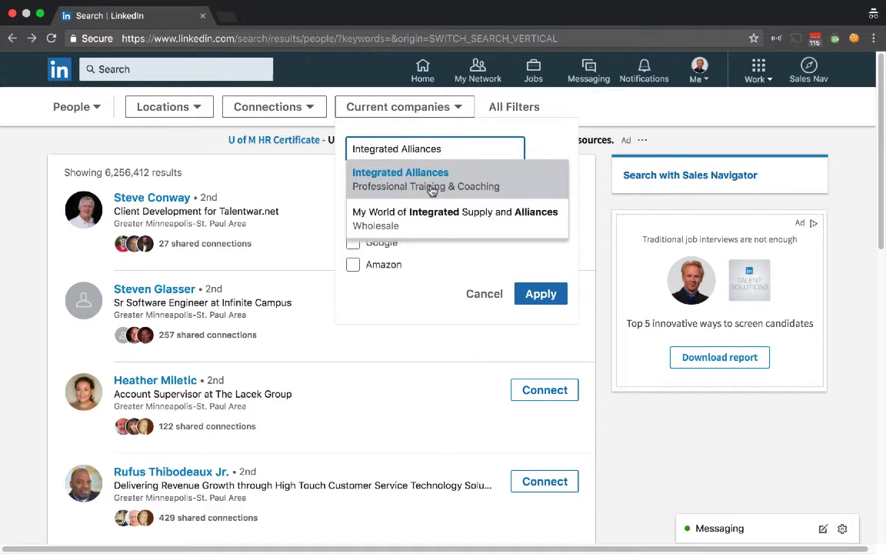
{"action": "left_click", "coordinate": [432, 191]}
{"action": "left_click", "coordinate": [541, 316]}
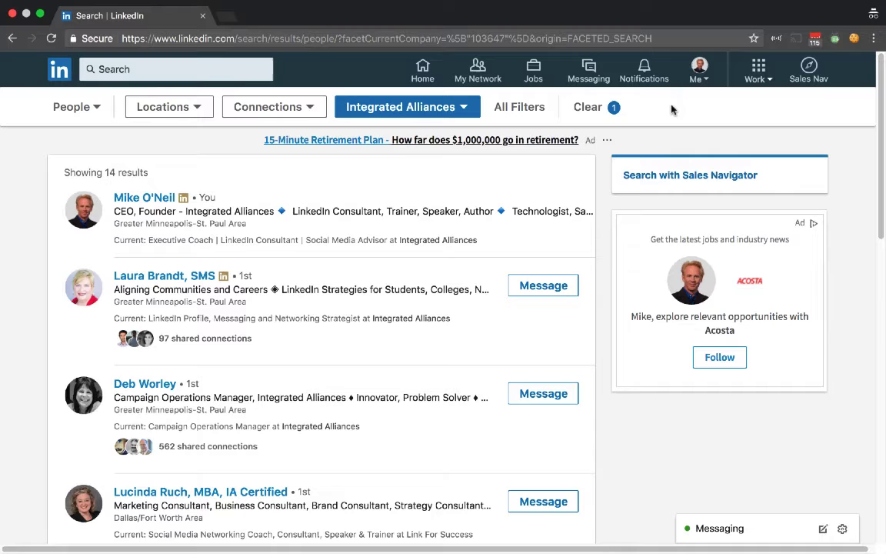
In All Filters, enter the title query 'President OR CEO NOT VP'.
{"action": "left_click", "coordinate": [531, 112]}
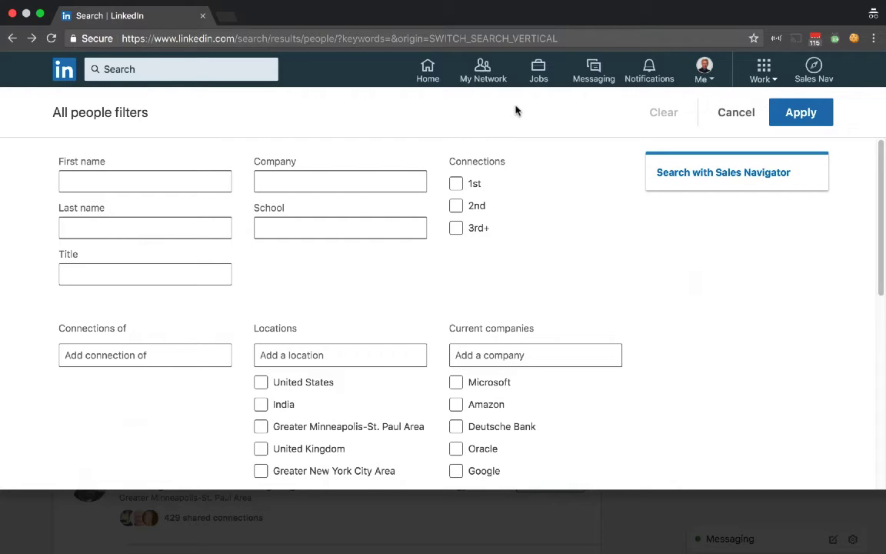
{"action": "left_click", "coordinate": [274, 175]}
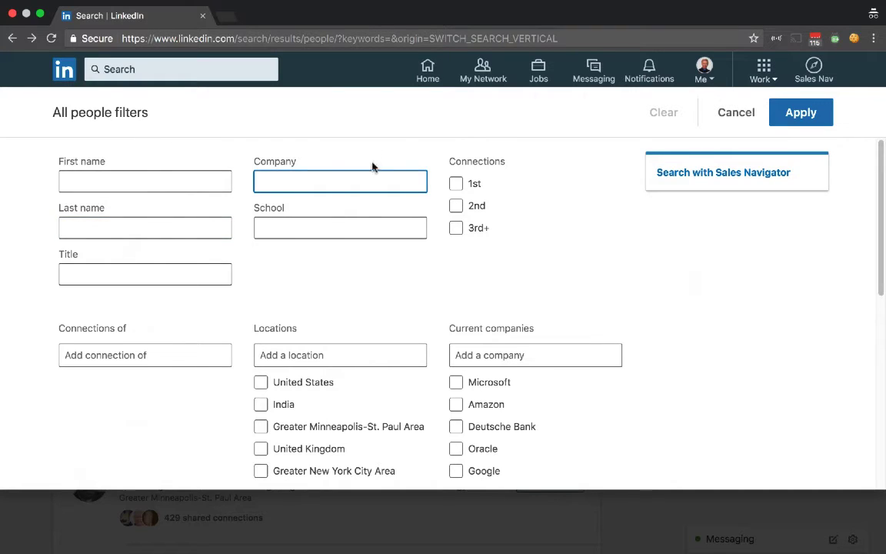
{"action": "left_click", "coordinate": [149, 269]}
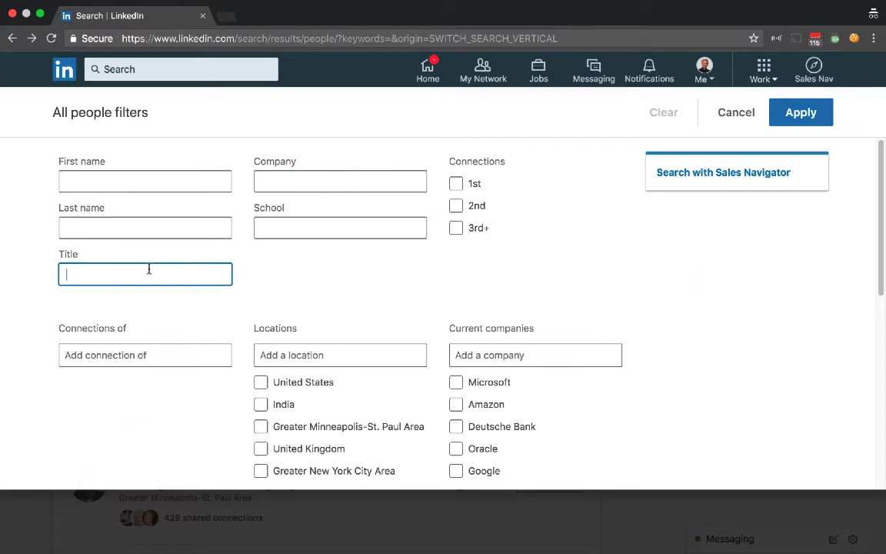
{"action": "type", "text": "President OR CEO NOT VP"}
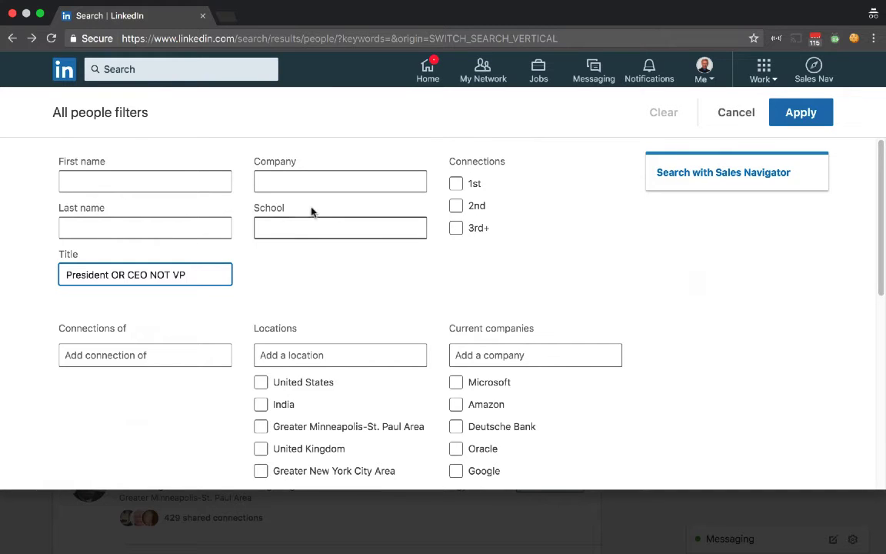
{"action": "left_click", "coordinate": [277, 223]}
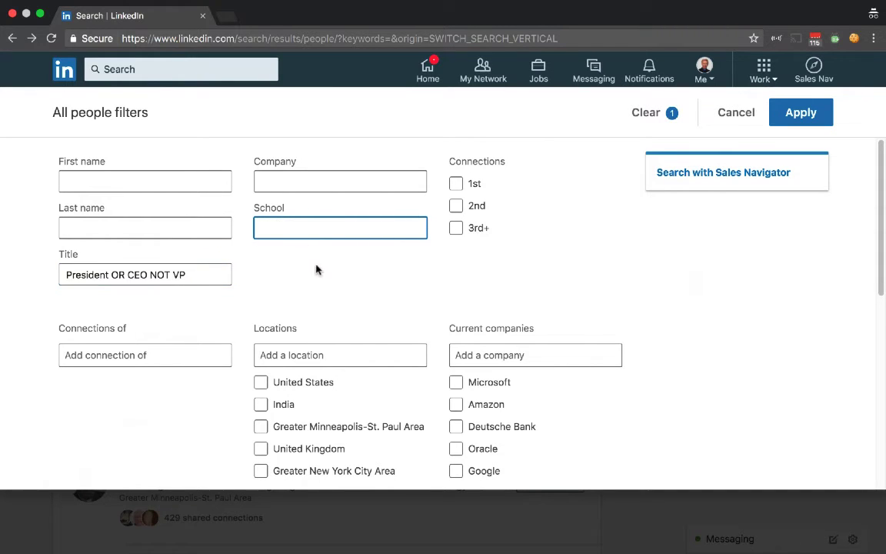
{"action": "scroll", "coordinate": [315, 286], "scroll_direction": "down", "scroll_amount": 2}
{"action": "scroll", "coordinate": [315, 286], "scroll_direction": "down", "scroll_amount": 2}
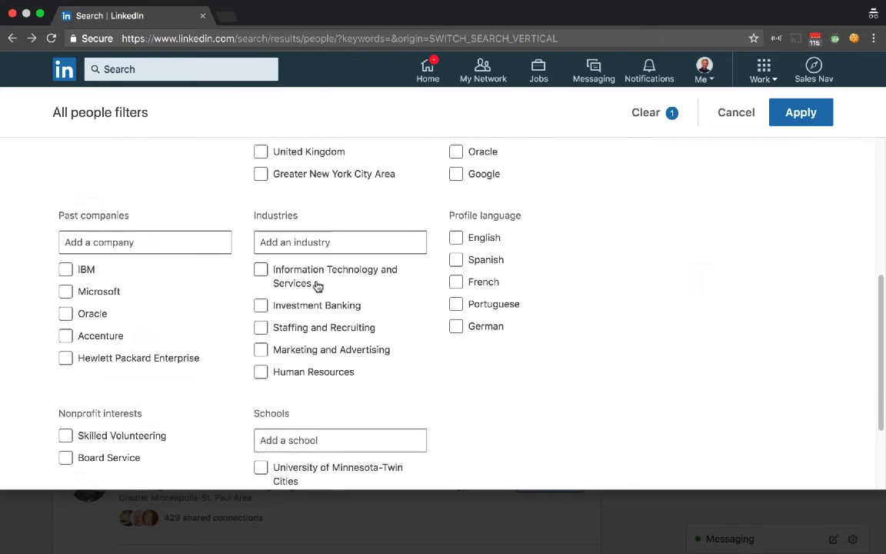
{"action": "scroll", "coordinate": [315, 286], "scroll_direction": "down", "scroll_amount": 2}
{"action": "left_click", "coordinate": [294, 320]}
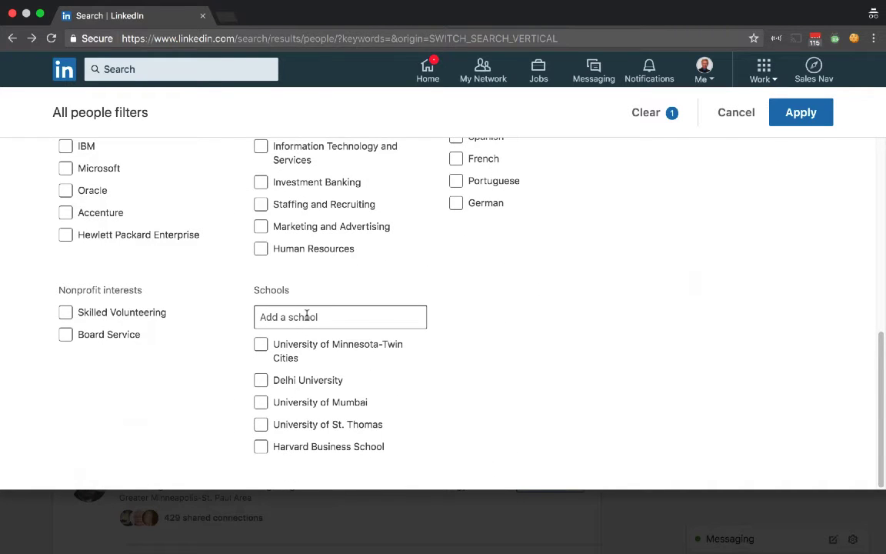
{"action": "scroll", "coordinate": [306, 316], "scroll_direction": "up", "scroll_amount": 2}
{"action": "scroll", "coordinate": [306, 319], "scroll_direction": "up", "scroll_amount": 4}
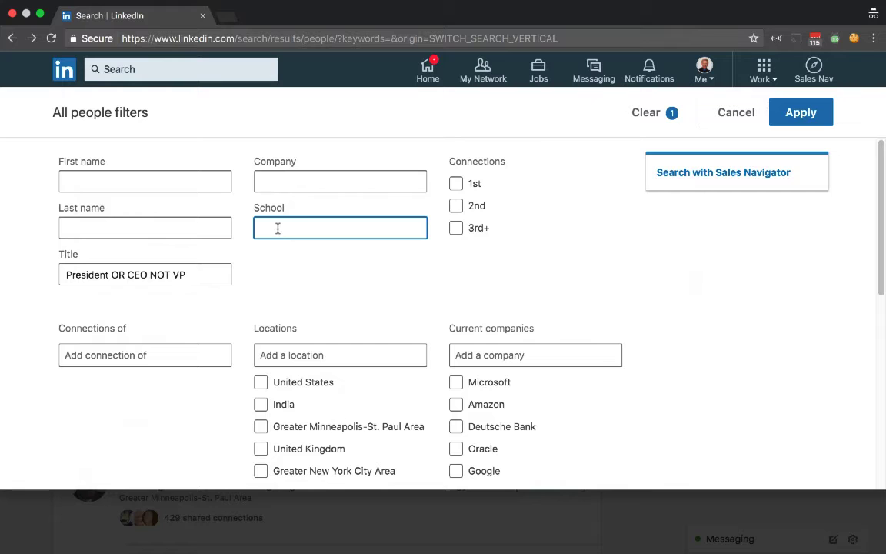
{"action": "scroll", "coordinate": [460, 267], "scroll_direction": "down", "scroll_amount": 1}
{"action": "scroll", "coordinate": [460, 267], "scroll_direction": "down", "scroll_amount": 3}
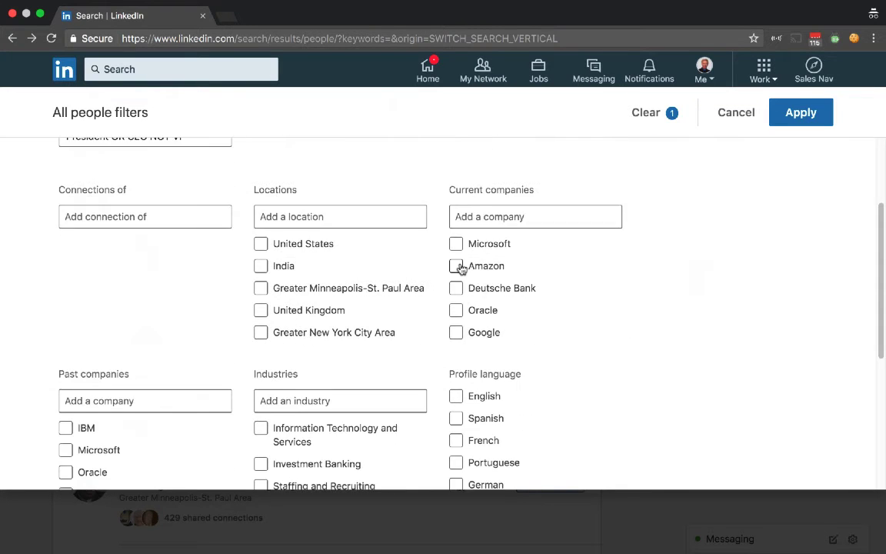
{"action": "scroll", "coordinate": [460, 267], "scroll_direction": "down", "scroll_amount": 1}
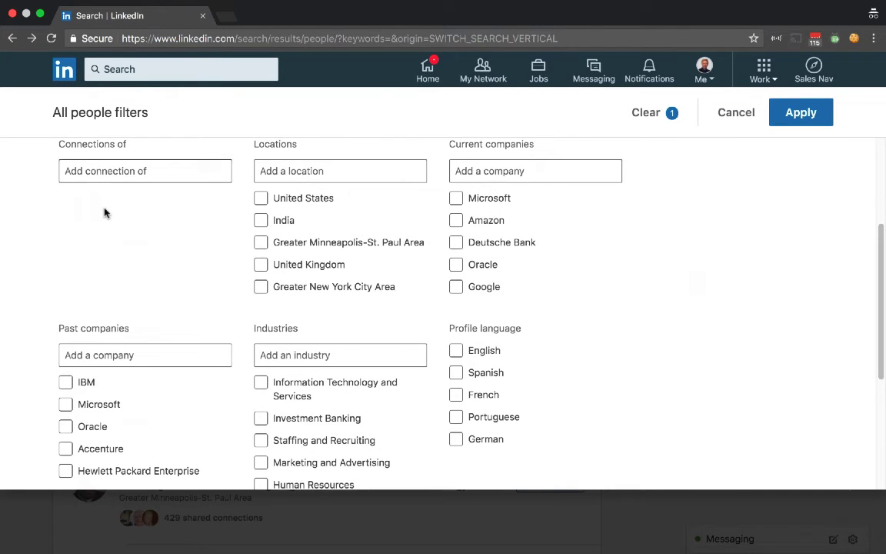
{"action": "scroll", "coordinate": [96, 192], "scroll_direction": "up", "scroll_amount": 1}
{"action": "left_click", "coordinate": [91, 189]}
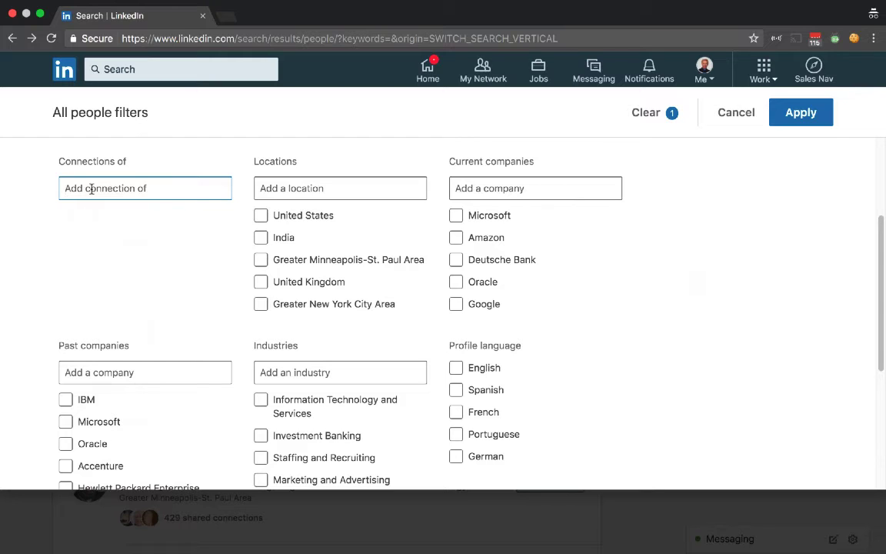
{"action": "left_click", "coordinate": [297, 190]}
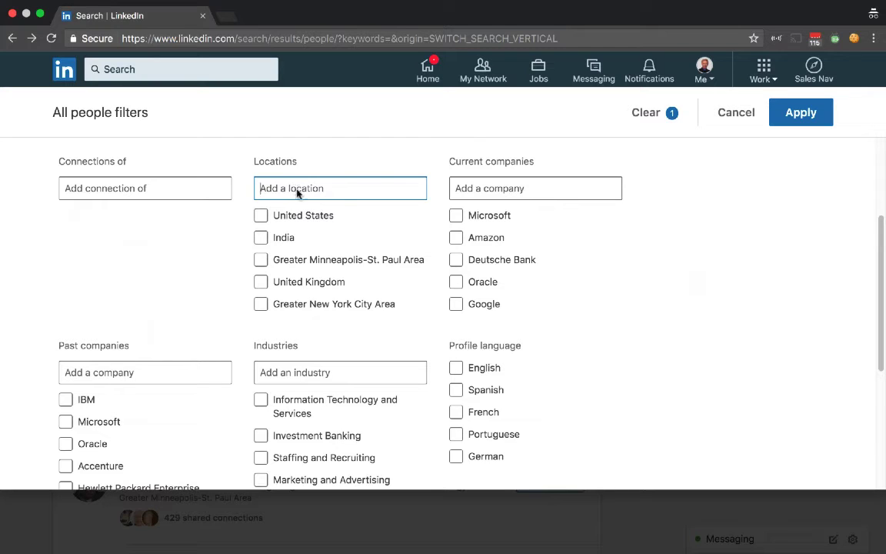
{"action": "left_click", "coordinate": [492, 192]}
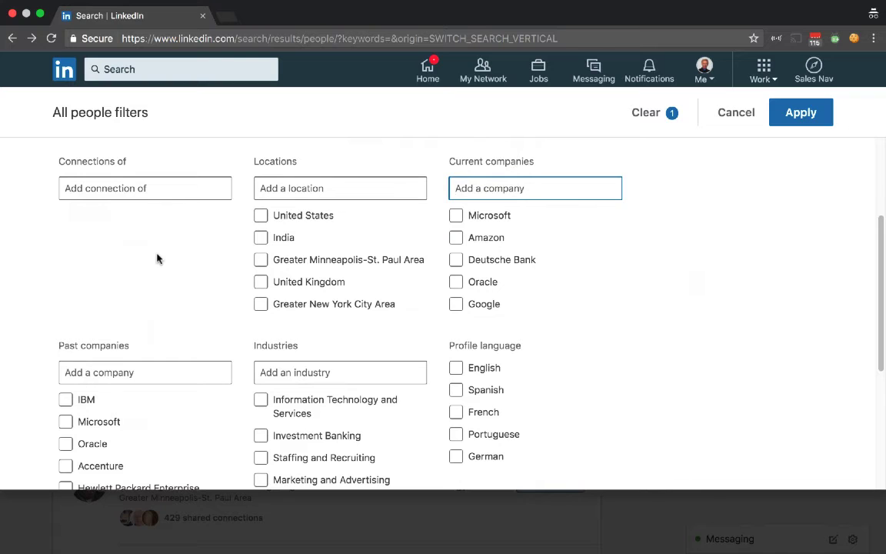
{"action": "scroll", "coordinate": [156, 258], "scroll_direction": "down", "scroll_amount": 1}
{"action": "scroll", "coordinate": [157, 259], "scroll_direction": "down", "scroll_amount": 5}
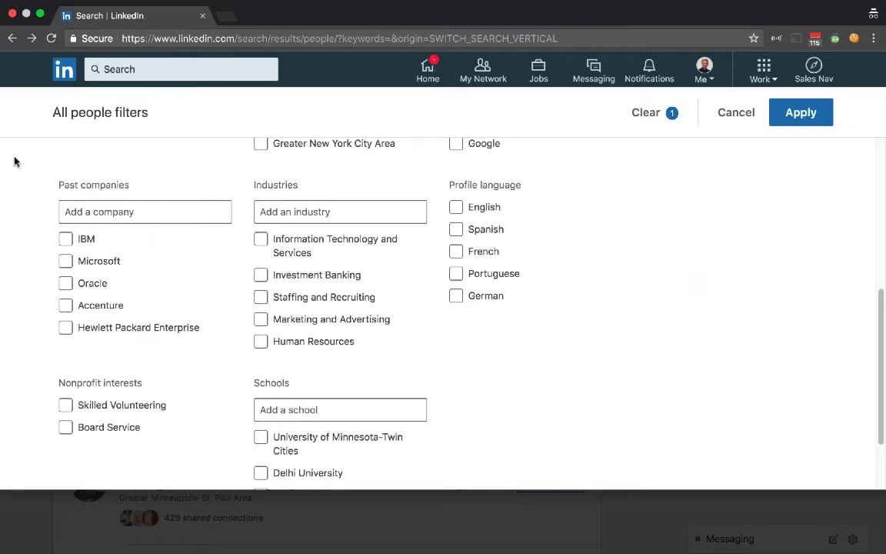
{"action": "left_click", "coordinate": [322, 215]}
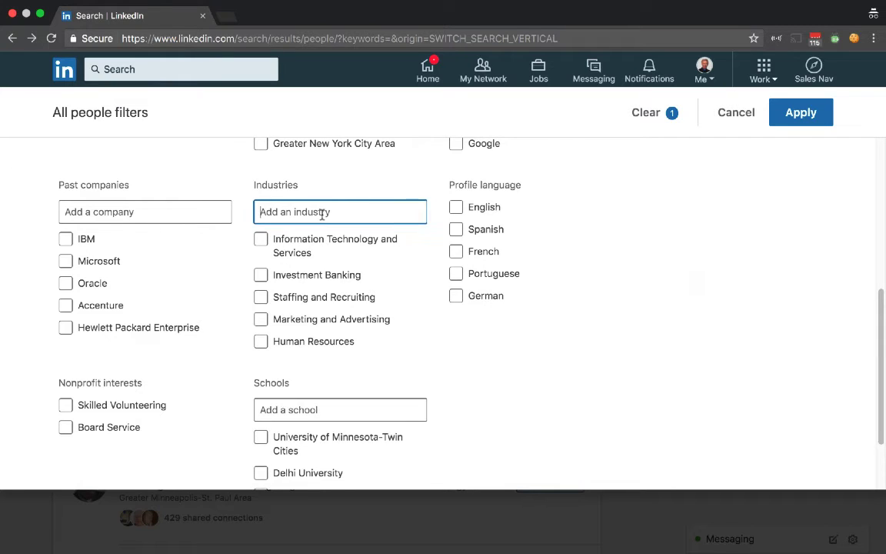